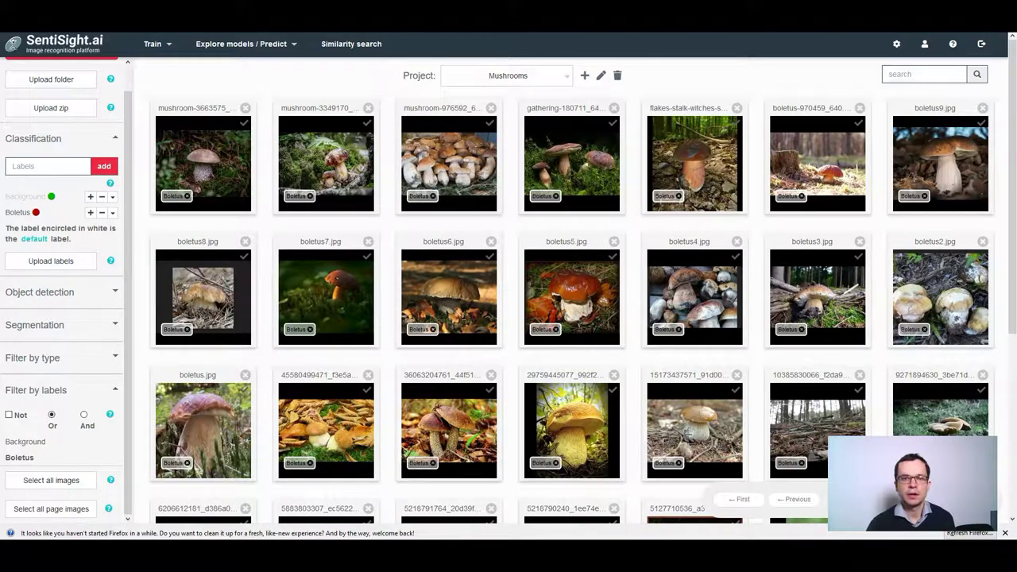
Filter the Mushrooms grid to Background-labelled images and scroll through them.
{"action": "scroll", "coordinate": [513, 156], "scroll_direction": "down", "scroll_amount": 3}
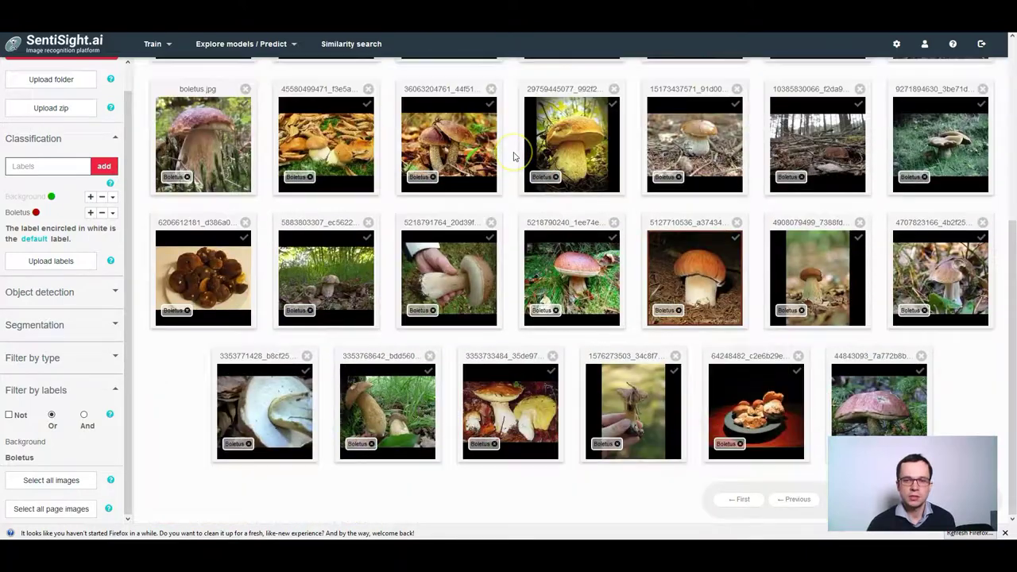
{"action": "scroll", "coordinate": [513, 157], "scroll_direction": "up", "scroll_amount": 3}
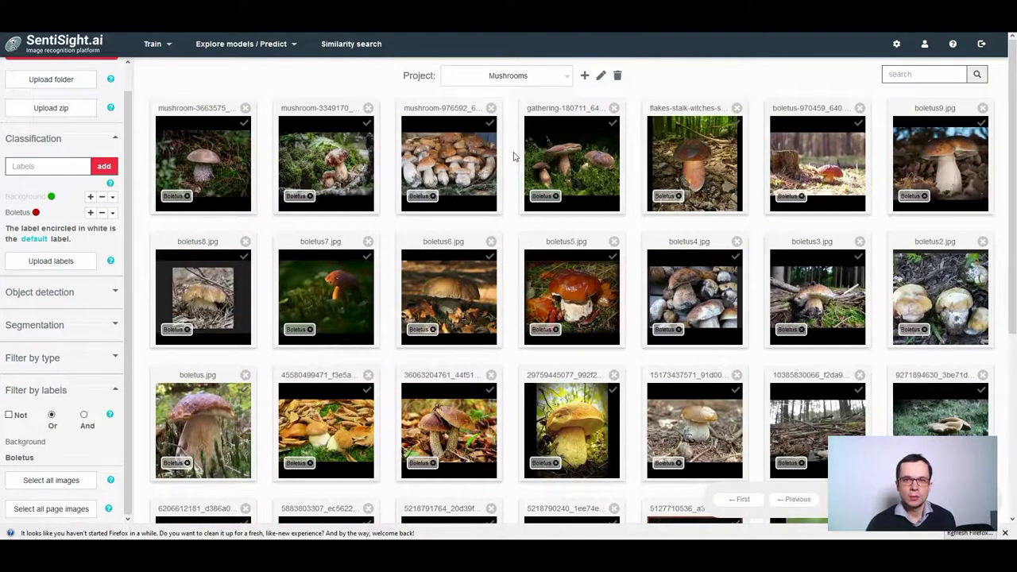
{"action": "left_click", "coordinate": [52, 442]}
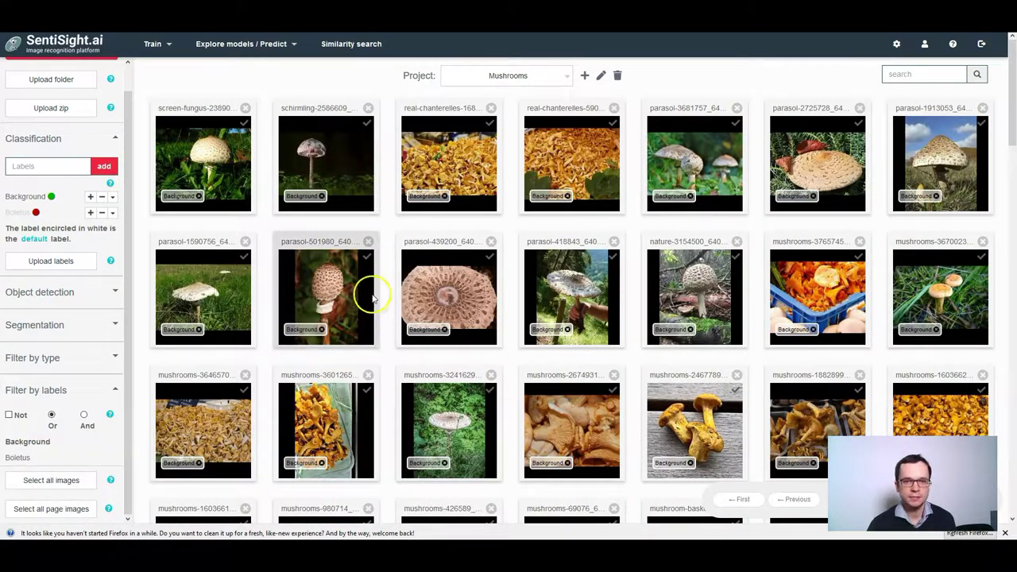
{"action": "scroll", "coordinate": [516, 191], "scroll_direction": "down", "scroll_amount": 10}
{"action": "scroll", "coordinate": [513, 192], "scroll_direction": "down", "scroll_amount": 5}
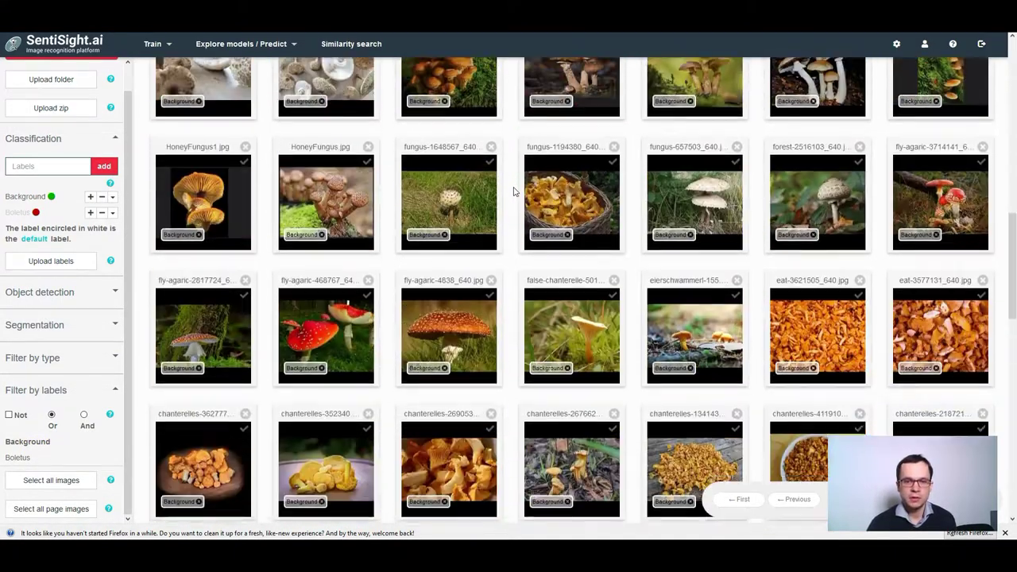
{"action": "scroll", "coordinate": [514, 192], "scroll_direction": "down", "scroll_amount": 8}
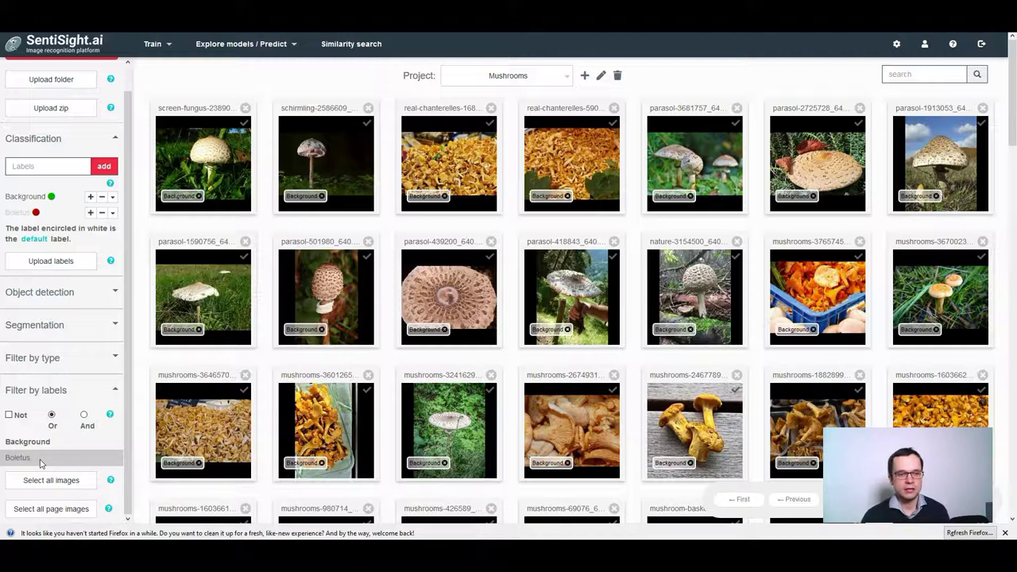
Clear the Background filter and train a single-label classification model on all Background and Boletus images.
{"action": "left_click", "coordinate": [45, 445]}
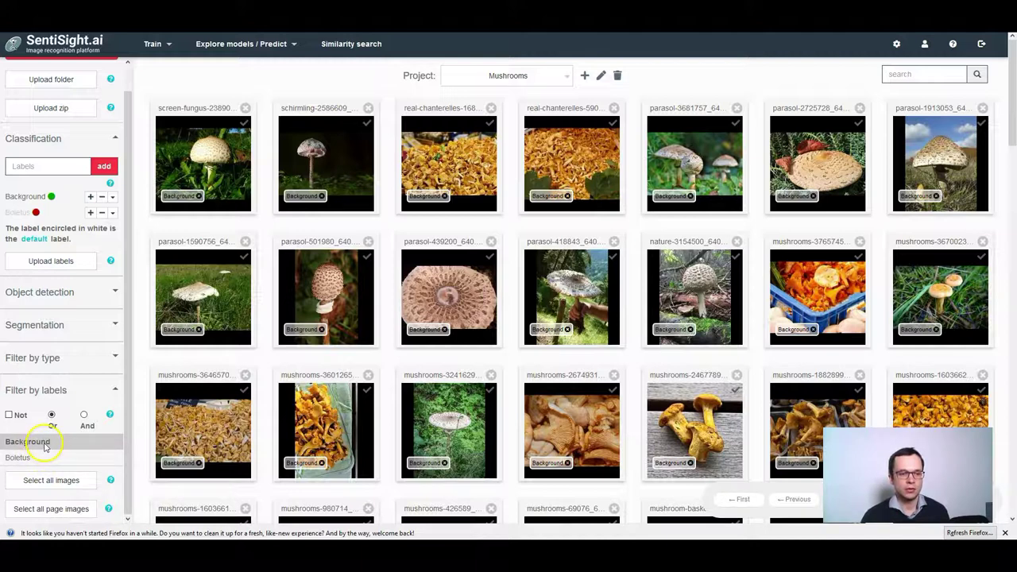
{"action": "left_click", "coordinate": [46, 445]}
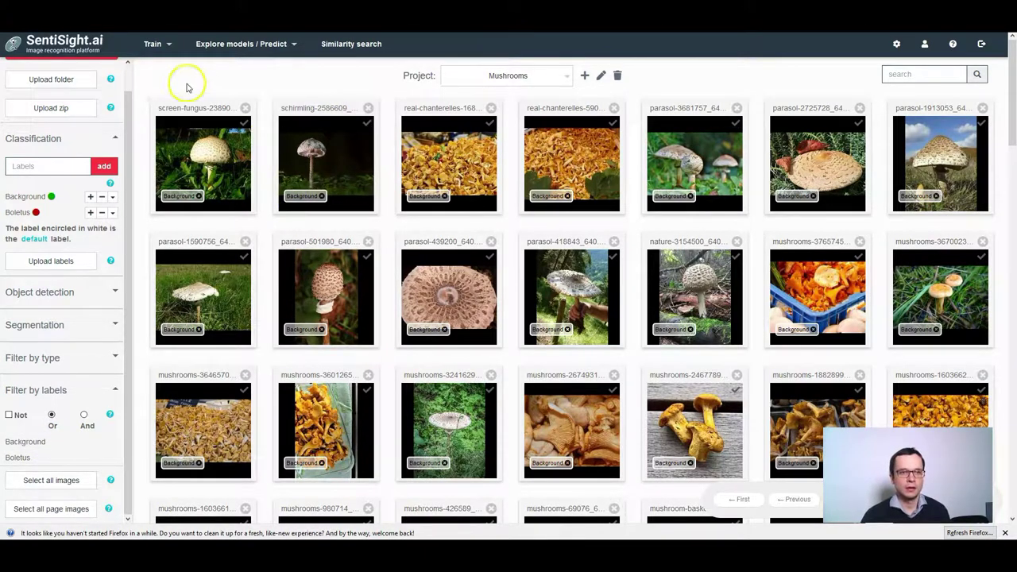
{"action": "left_click", "coordinate": [153, 44]}
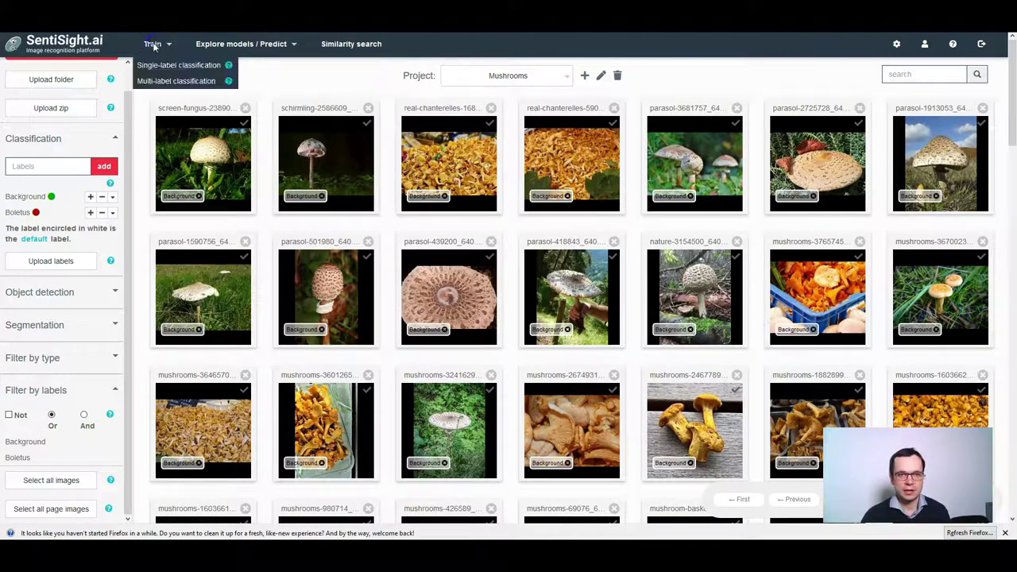
{"action": "left_click", "coordinate": [177, 66]}
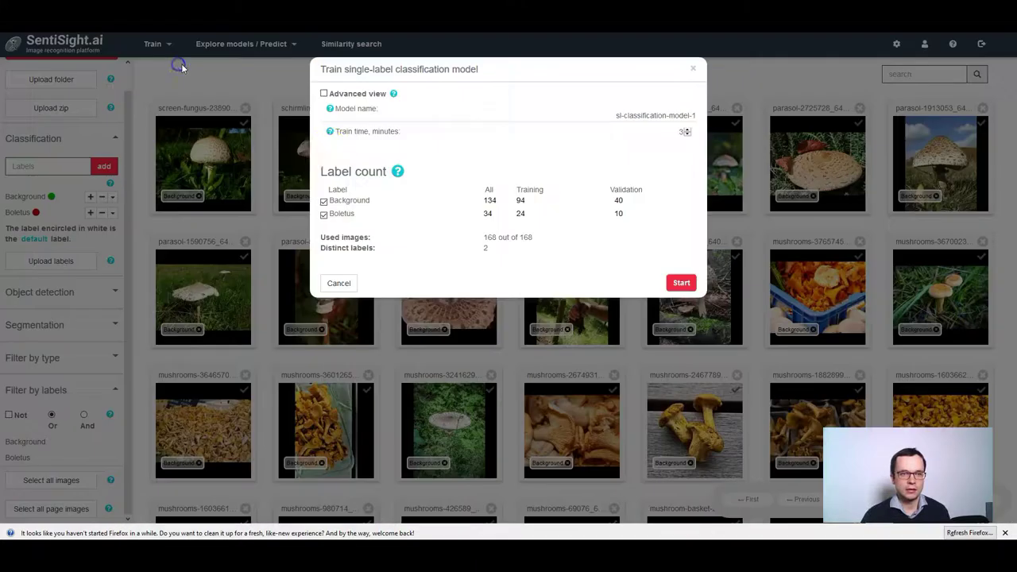
{"action": "left_click", "coordinate": [682, 283]}
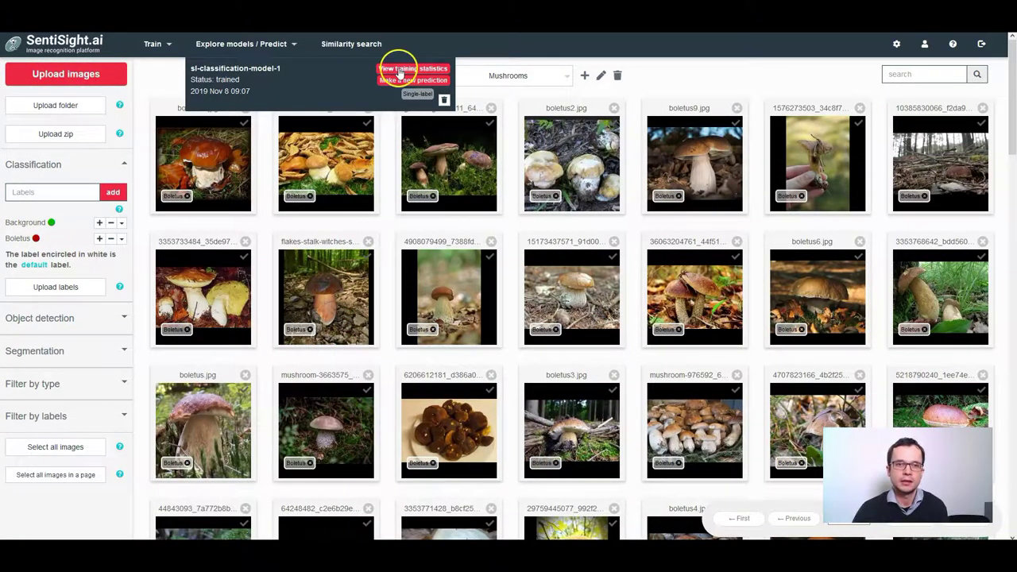
Review the new model's training statistics and predictions, then close the predictions view.
{"action": "left_click", "coordinate": [400, 70]}
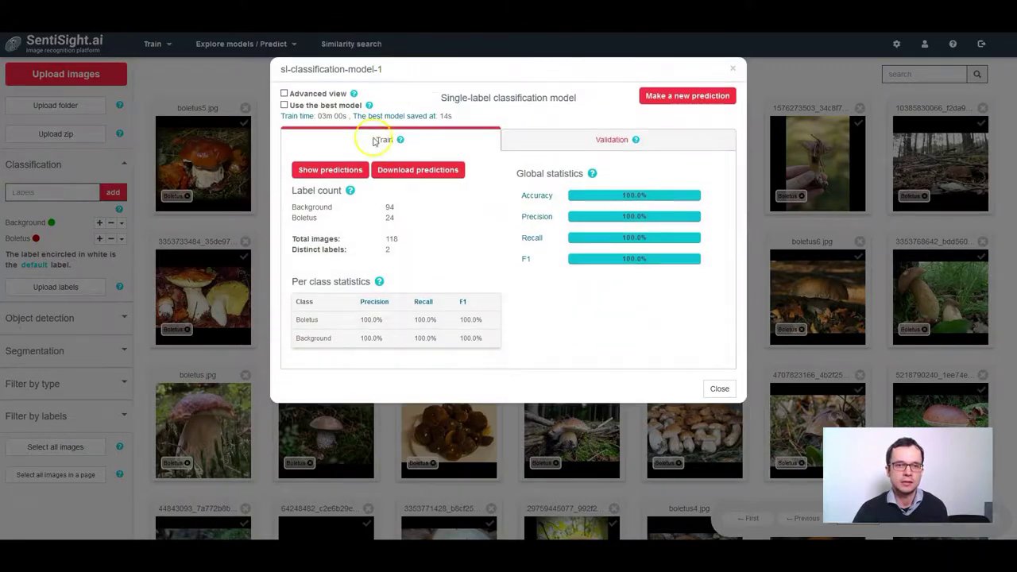
{"action": "left_click", "coordinate": [341, 172]}
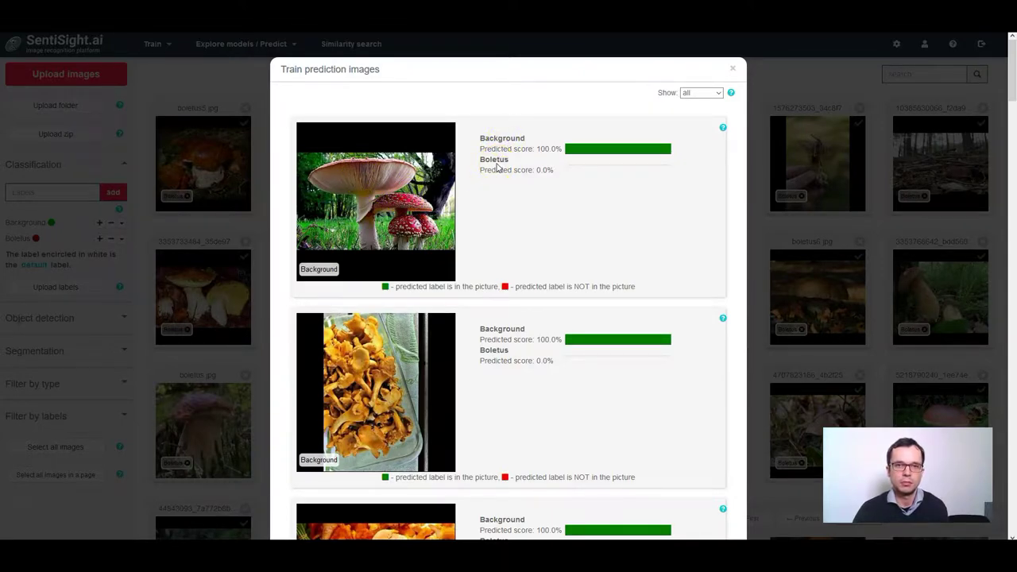
{"action": "key", "text": "Escape"}
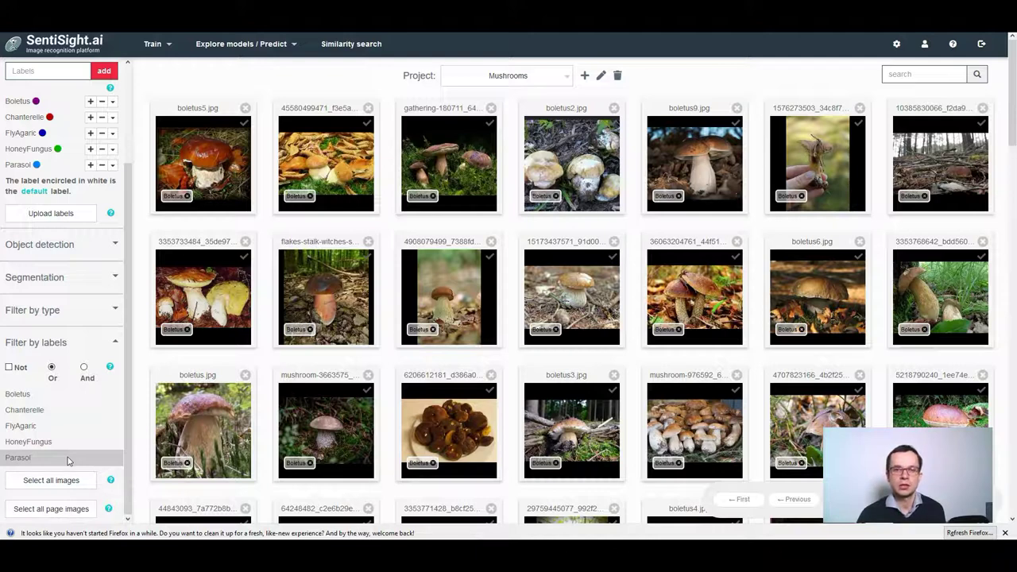
{"action": "left_click", "coordinate": [51, 395]}
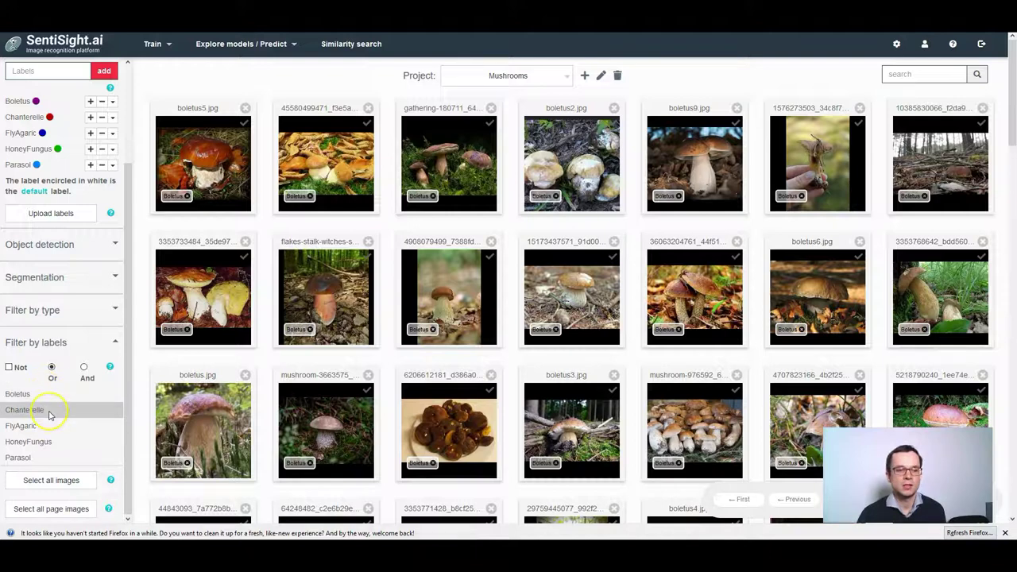
{"action": "left_click", "coordinate": [41, 426]}
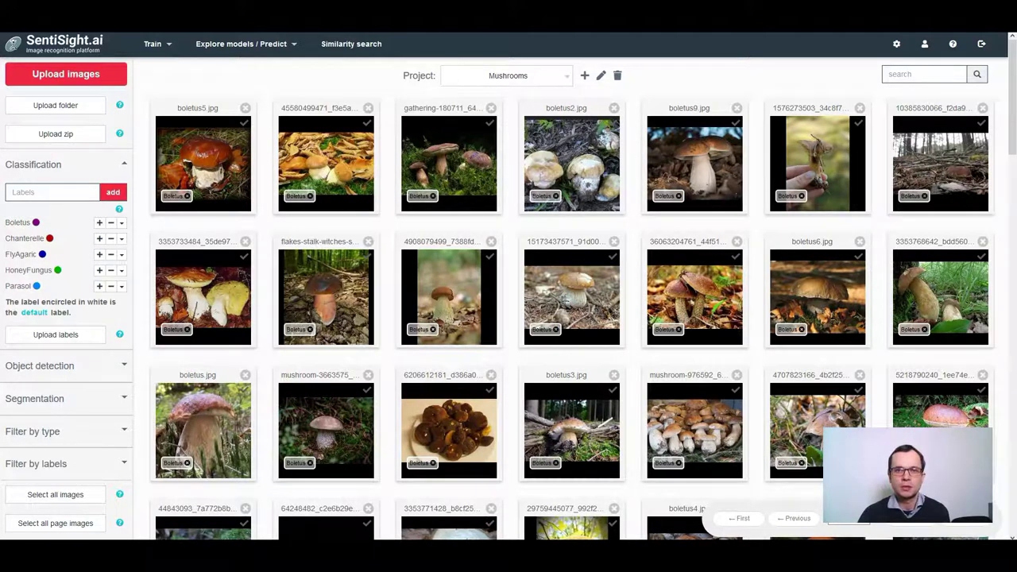
Add a new project label named 'Background'.
{"action": "left_click", "coordinate": [44, 192]}
{"action": "type", "text": "Back"}
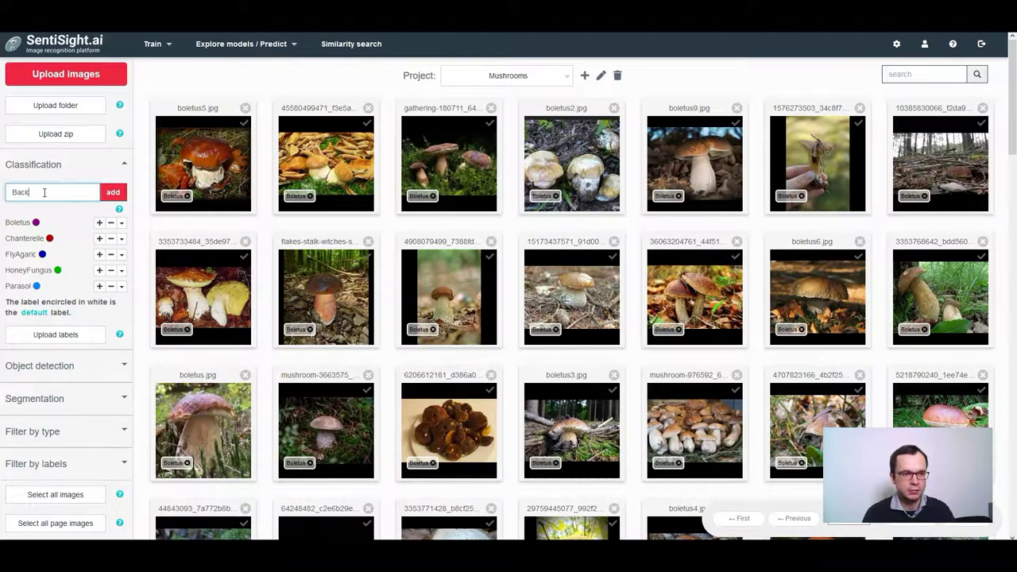
{"action": "type", "text": "ground"}
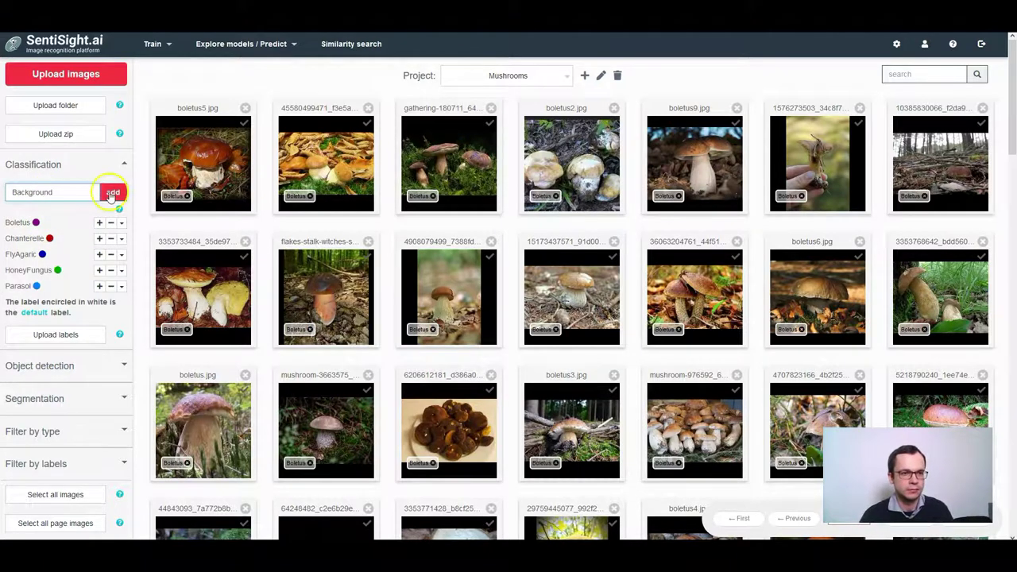
{"action": "left_click", "coordinate": [109, 193]}
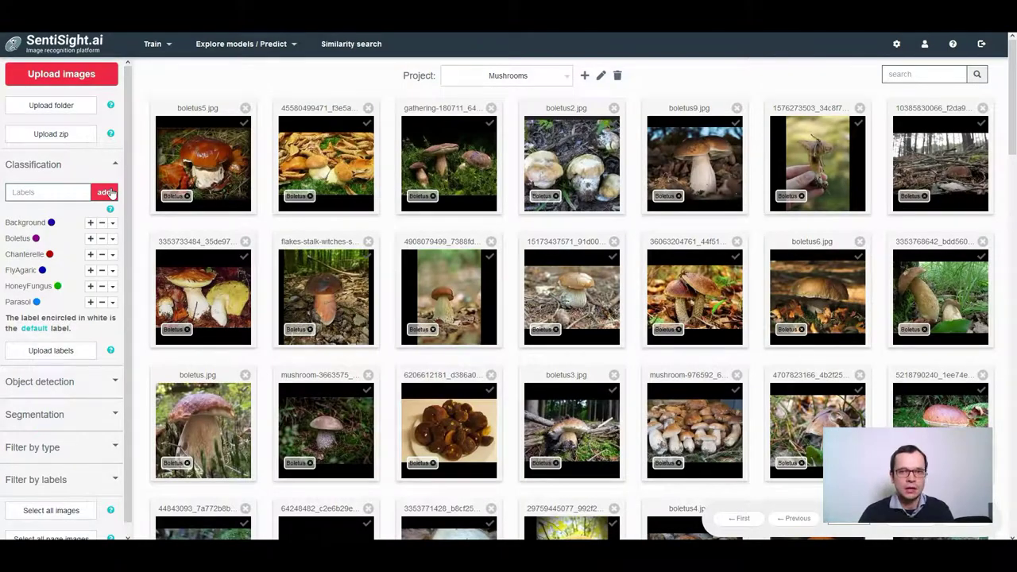
Attach Background to all images and make it the first image's default label.
{"action": "left_click", "coordinate": [62, 511]}
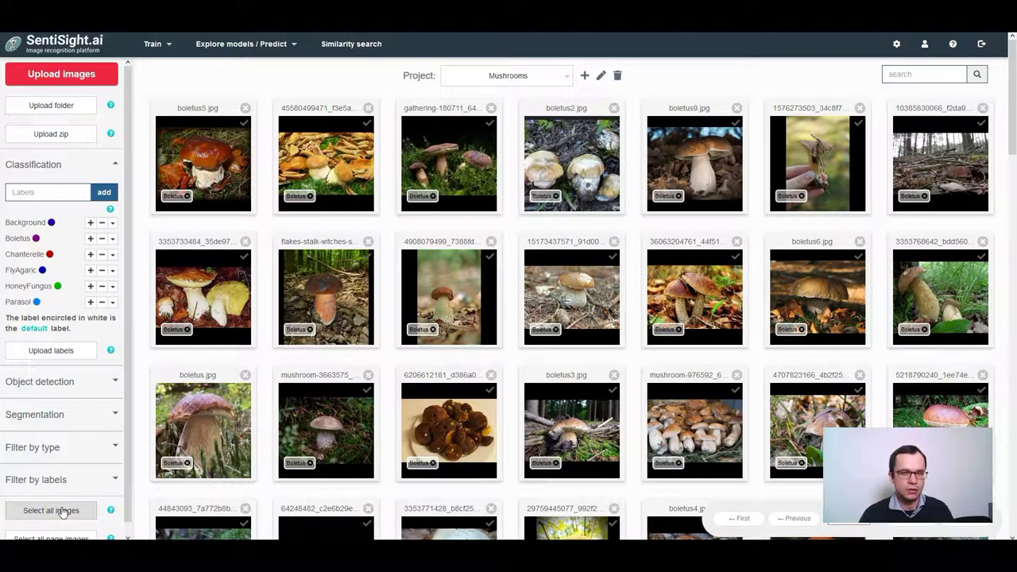
{"action": "left_click", "coordinate": [204, 244]}
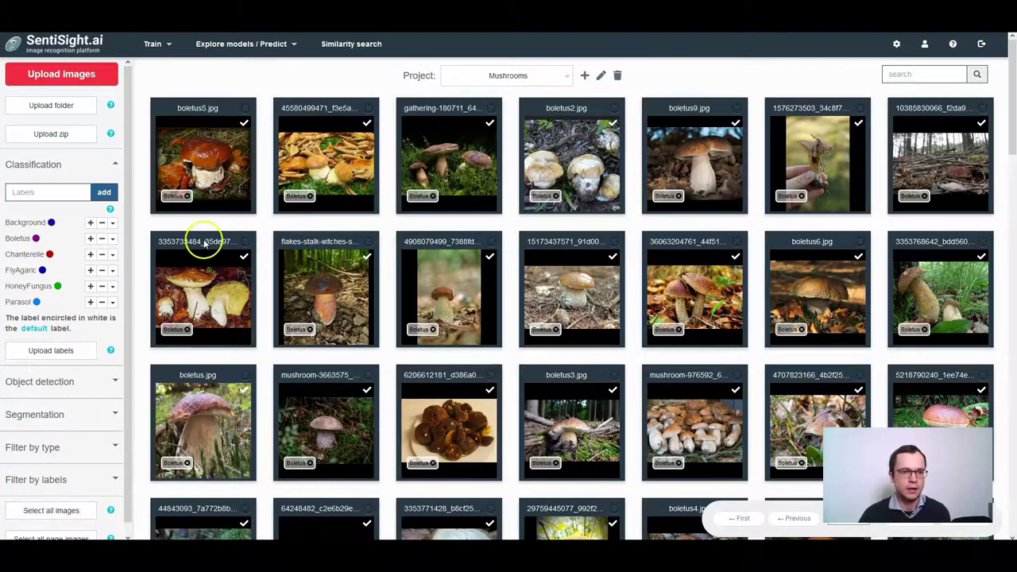
{"action": "left_click", "coordinate": [90, 224]}
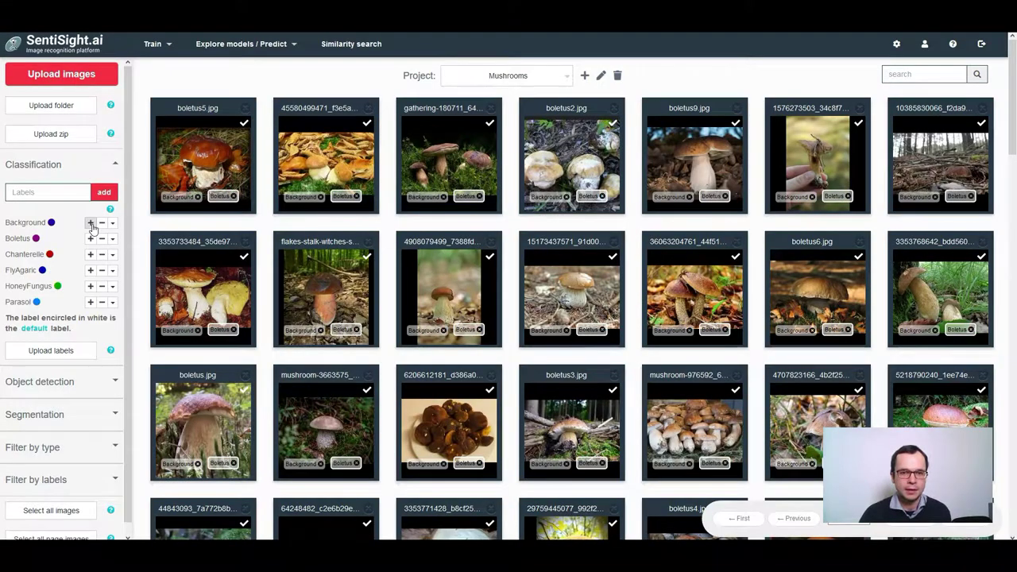
{"action": "left_click", "coordinate": [91, 223]}
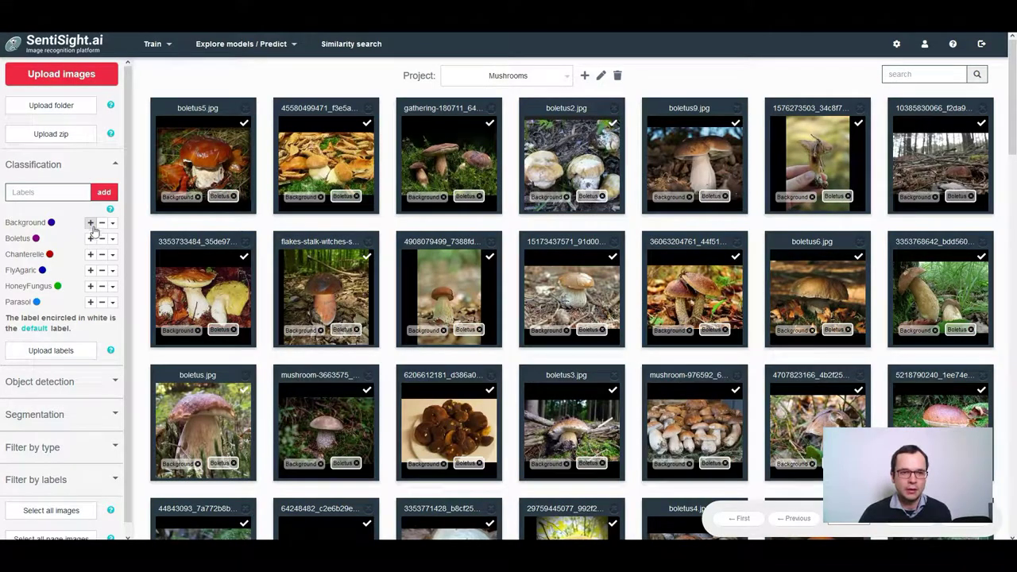
{"action": "left_click", "coordinate": [220, 198]}
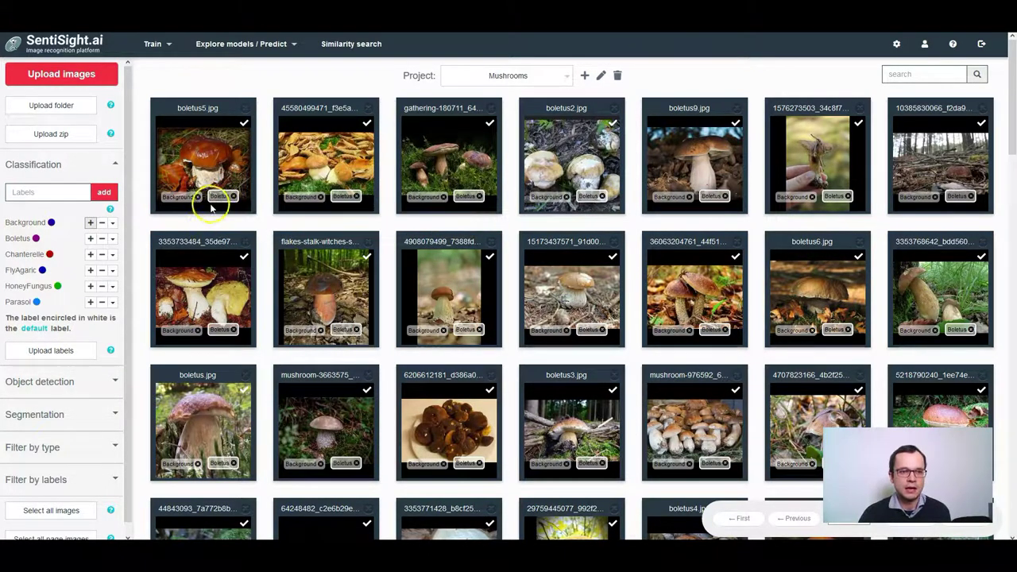
{"action": "left_click", "coordinate": [180, 199]}
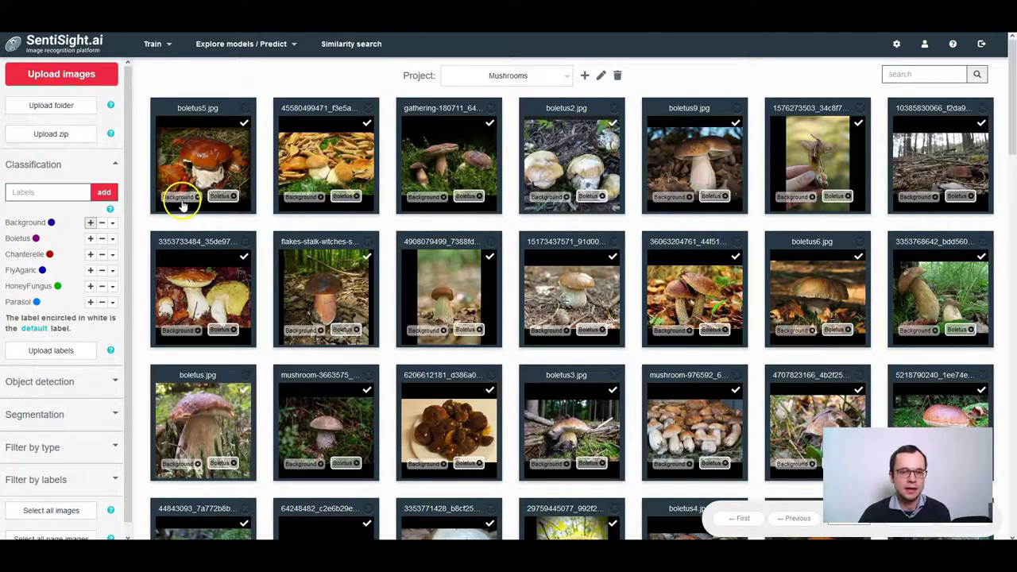
Set Background as the default label on the second Boletus image.
{"action": "scroll", "coordinate": [181, 205], "scroll_direction": "down", "scroll_amount": 10}
{"action": "scroll", "coordinate": [182, 205], "scroll_direction": "up", "scroll_amount": 10}
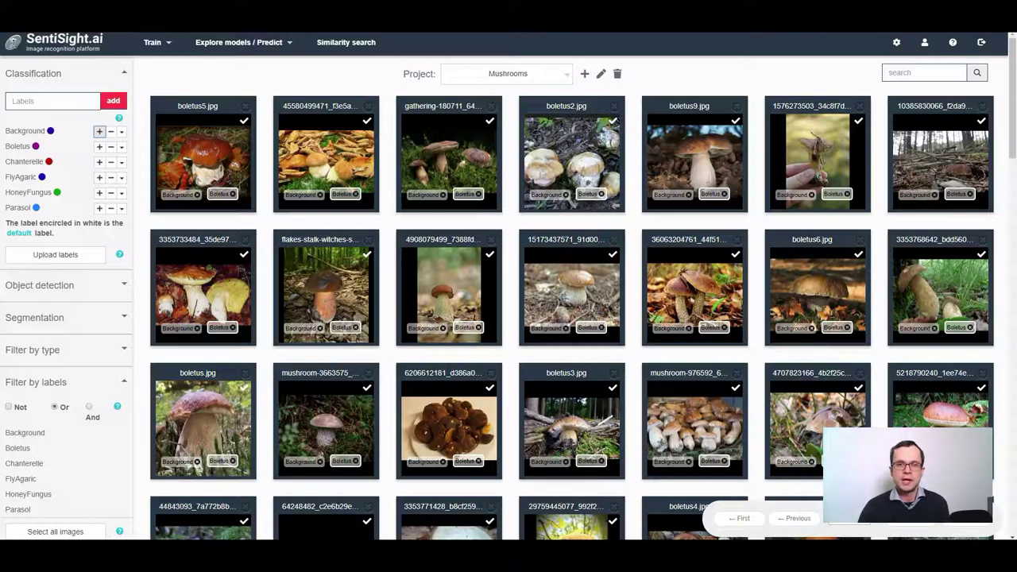
{"action": "mouse_move", "coordinate": [338, 199]}
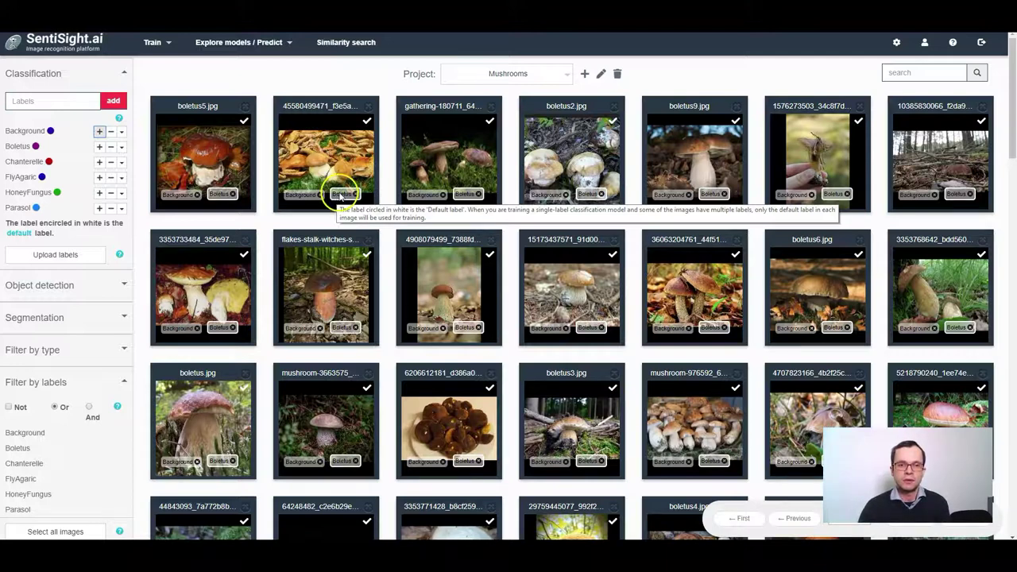
{"action": "left_click", "coordinate": [307, 195]}
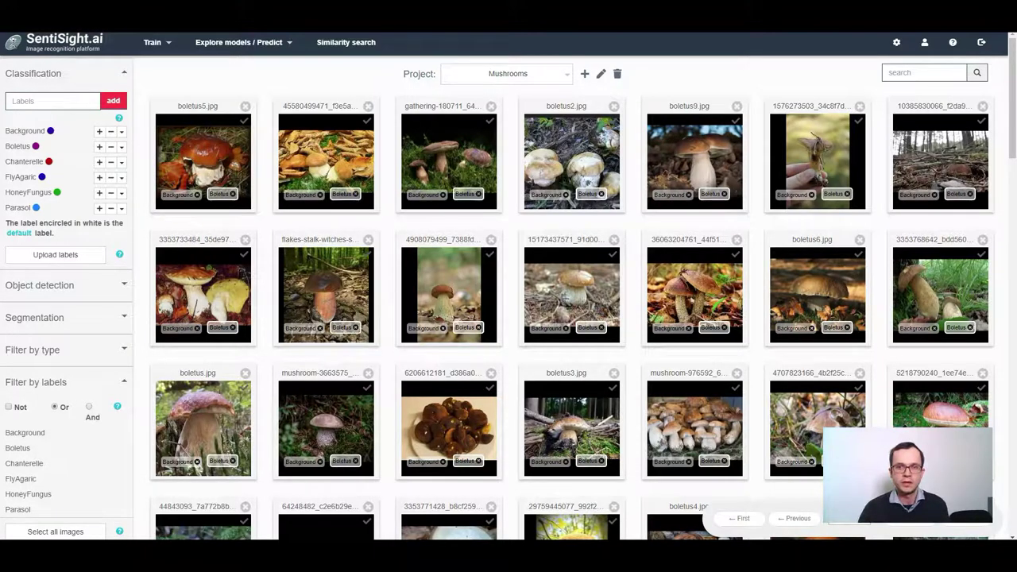
Set Background as the default label on every image that has it, then scroll the grid.
{"action": "left_click", "coordinate": [122, 133]}
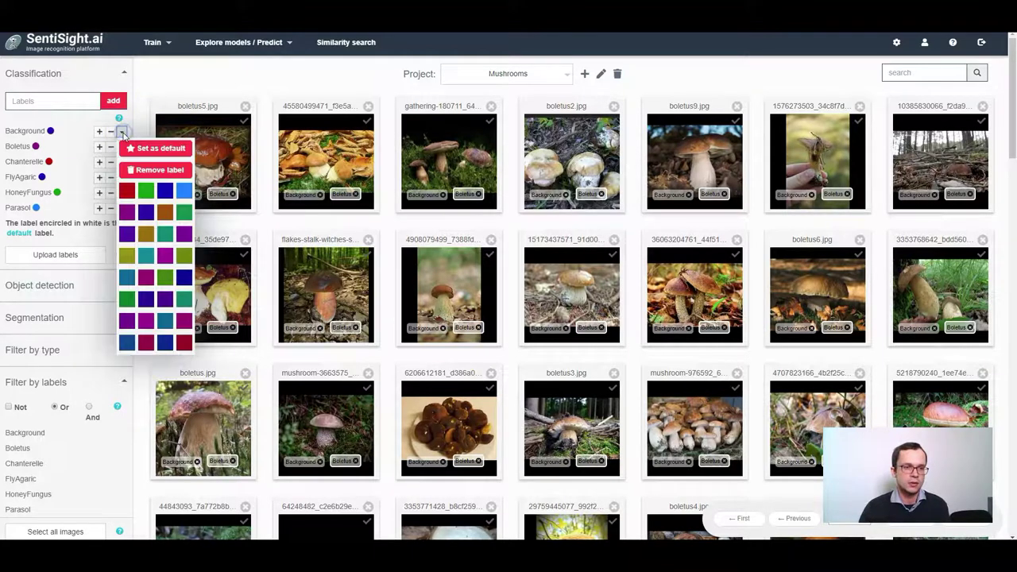
{"action": "left_click", "coordinate": [147, 150]}
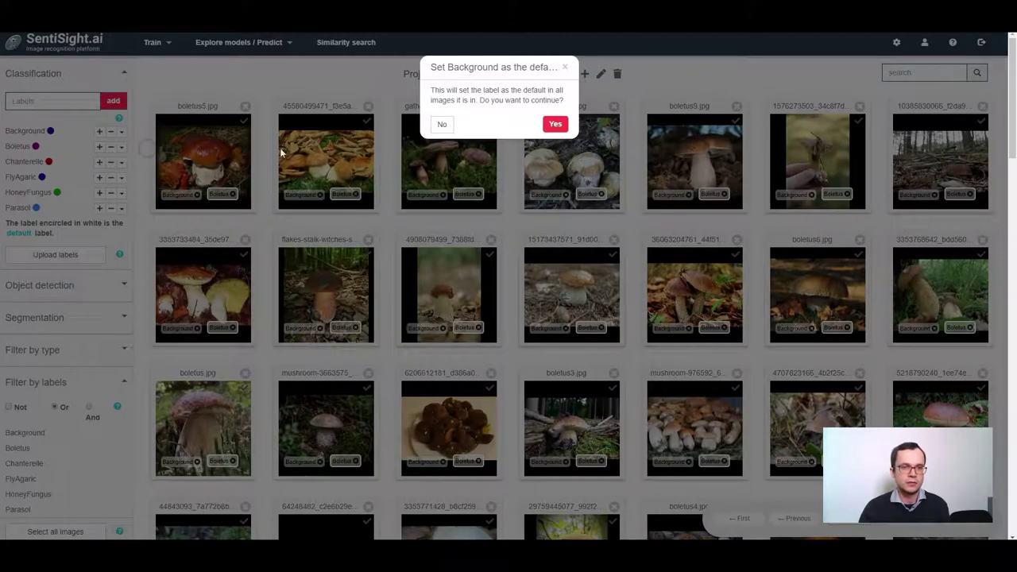
{"action": "left_click", "coordinate": [557, 122]}
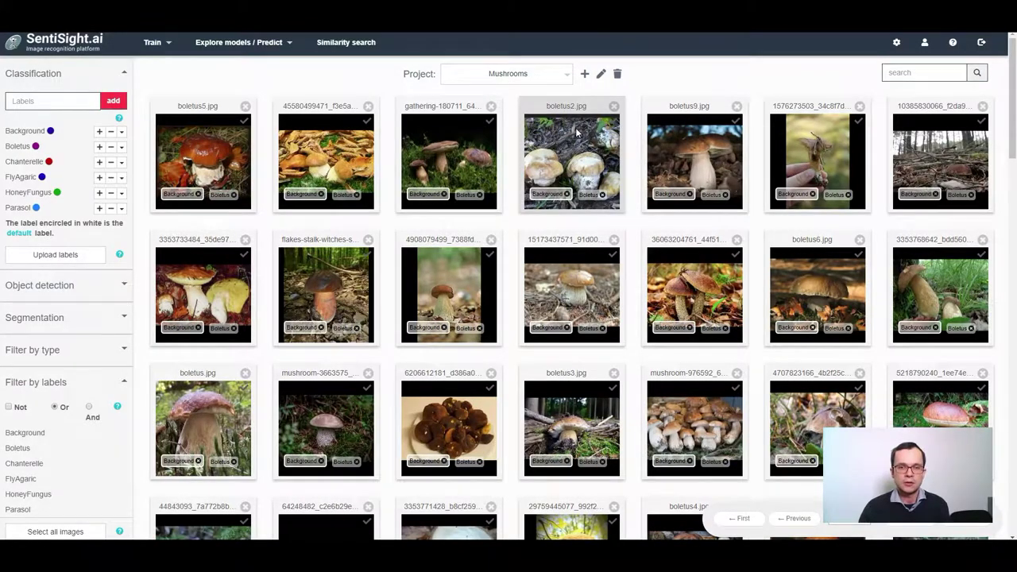
{"action": "scroll", "coordinate": [577, 134], "scroll_direction": "down", "scroll_amount": 15}
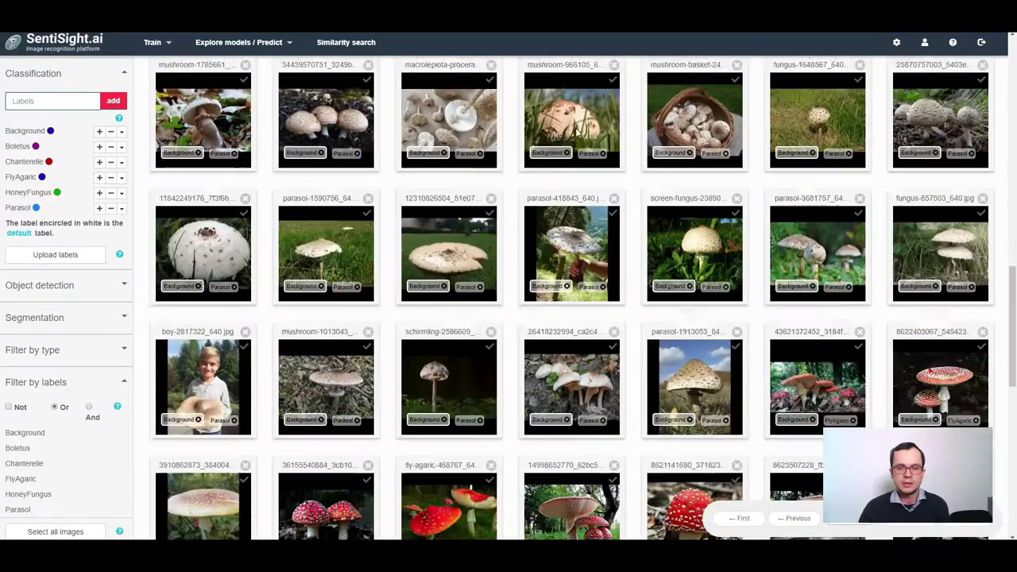
{"action": "scroll", "coordinate": [577, 134], "scroll_direction": "down", "scroll_amount": 10}
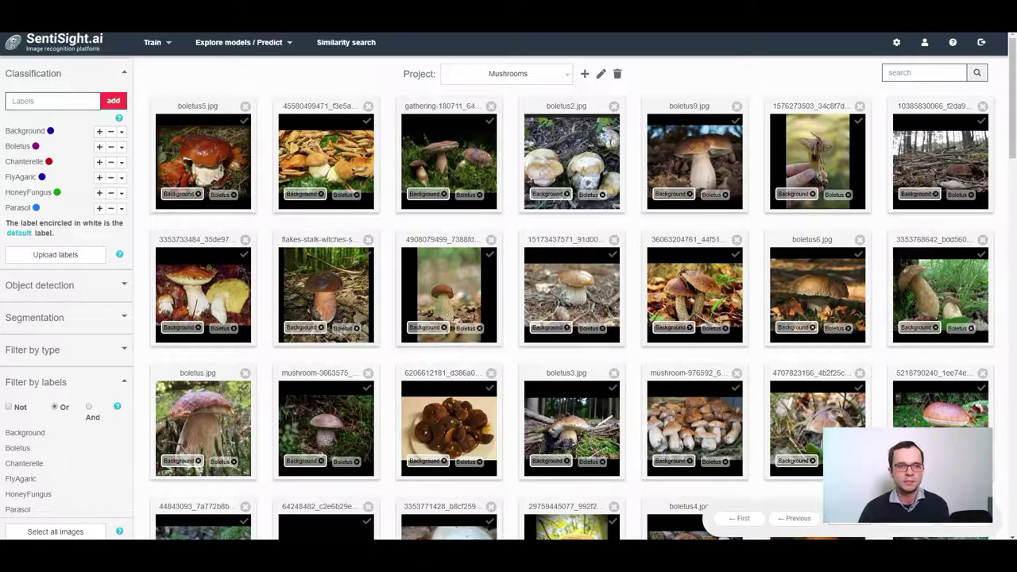
Set Boletus as the default label on every Boletus image, then check the grid.
{"action": "left_click", "coordinate": [122, 146]}
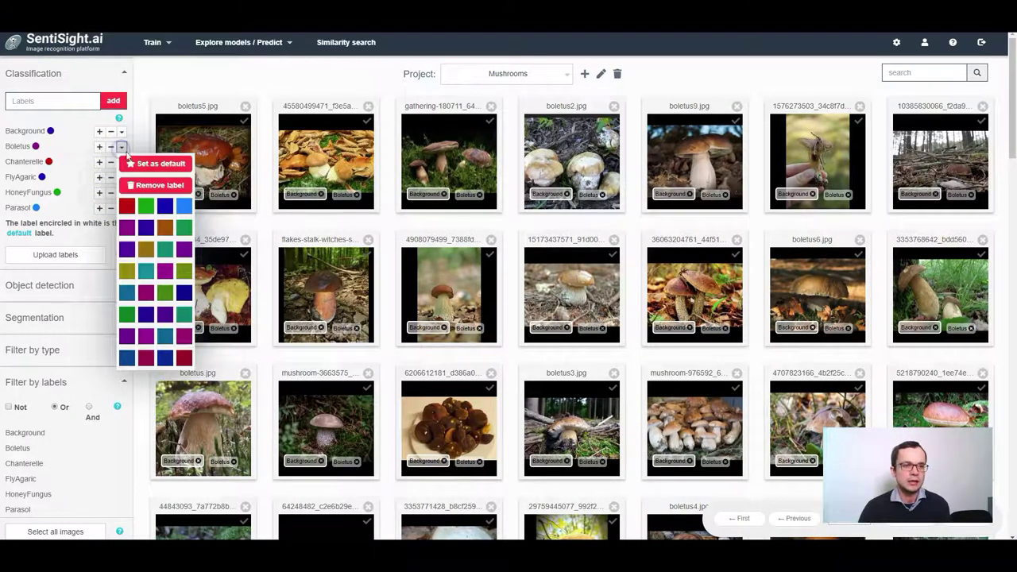
{"action": "left_click", "coordinate": [158, 167]}
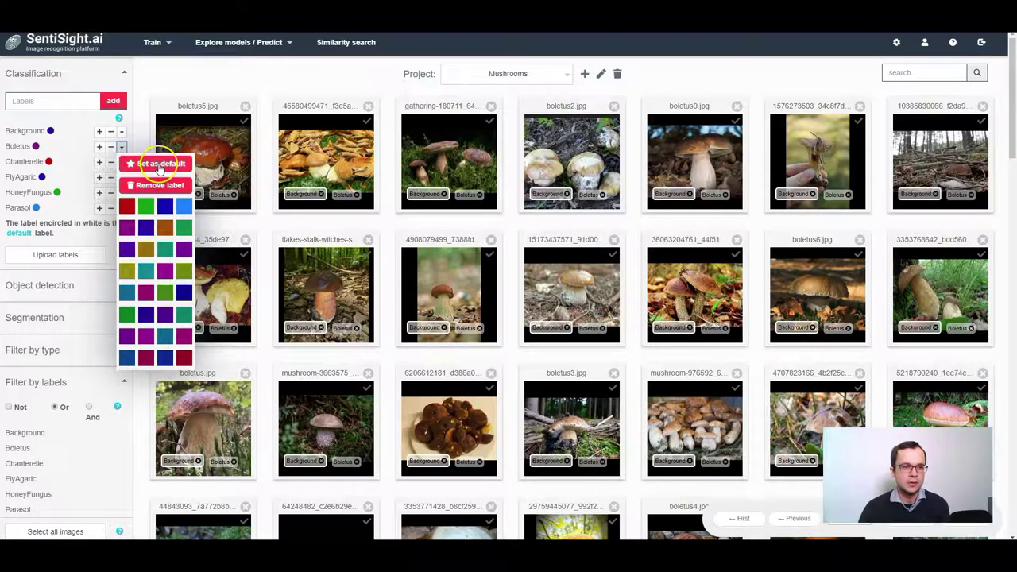
{"action": "left_click", "coordinate": [158, 165]}
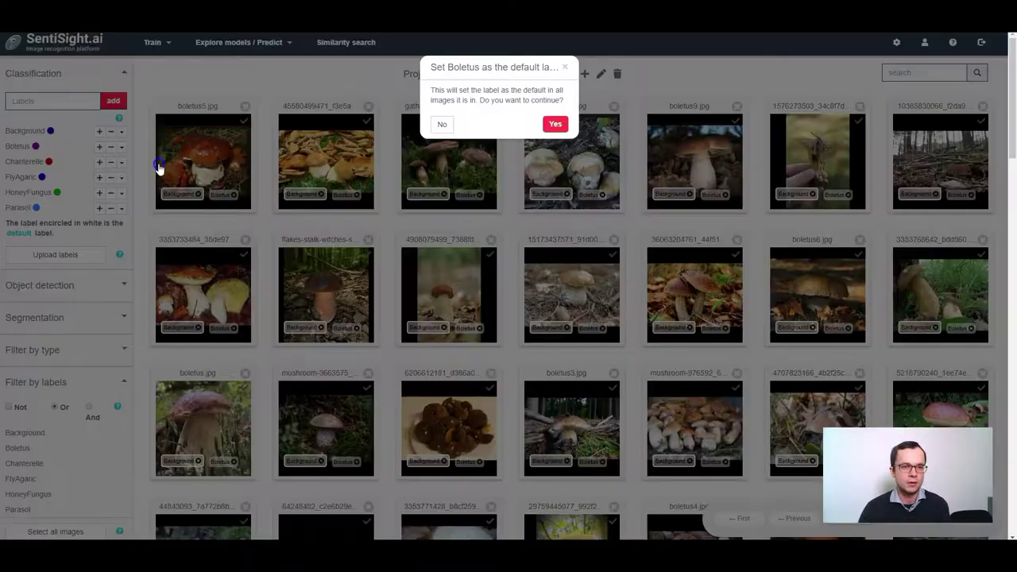
{"action": "left_click", "coordinate": [555, 124]}
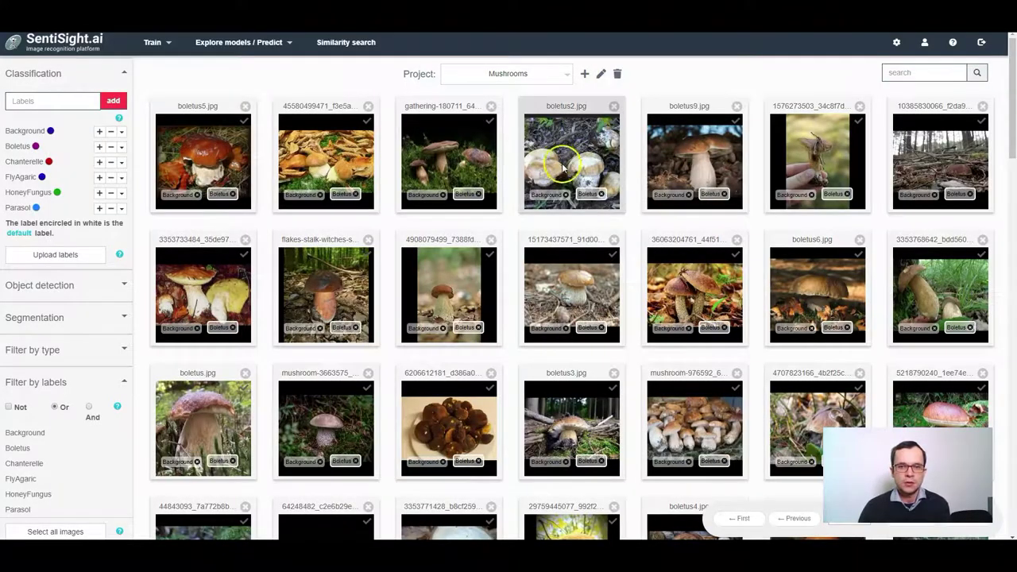
{"action": "left_click", "coordinate": [321, 184]}
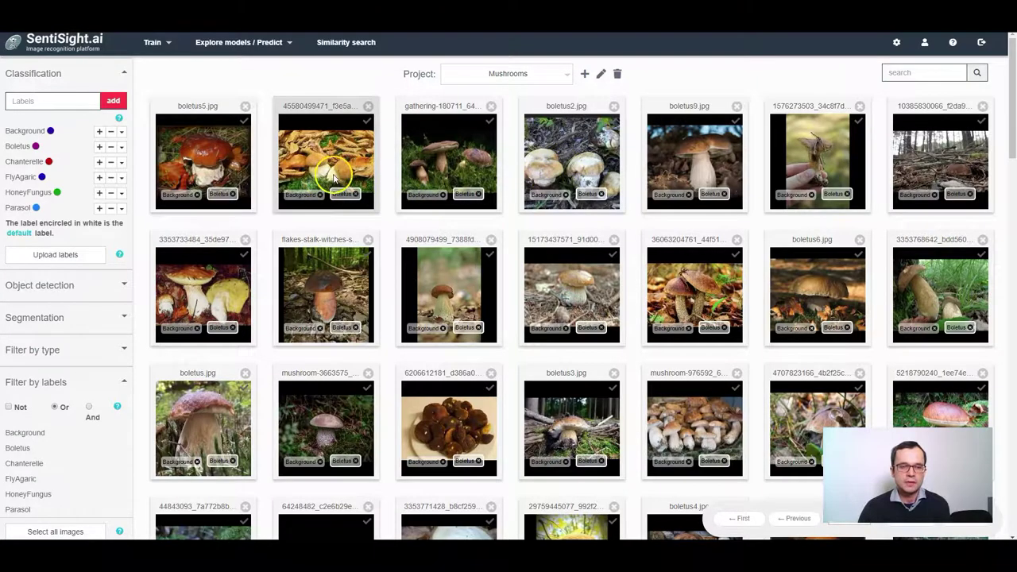
{"action": "scroll", "coordinate": [334, 184], "scroll_direction": "down", "scroll_amount": 6}
{"action": "scroll", "coordinate": [347, 184], "scroll_direction": "down", "scroll_amount": 5}
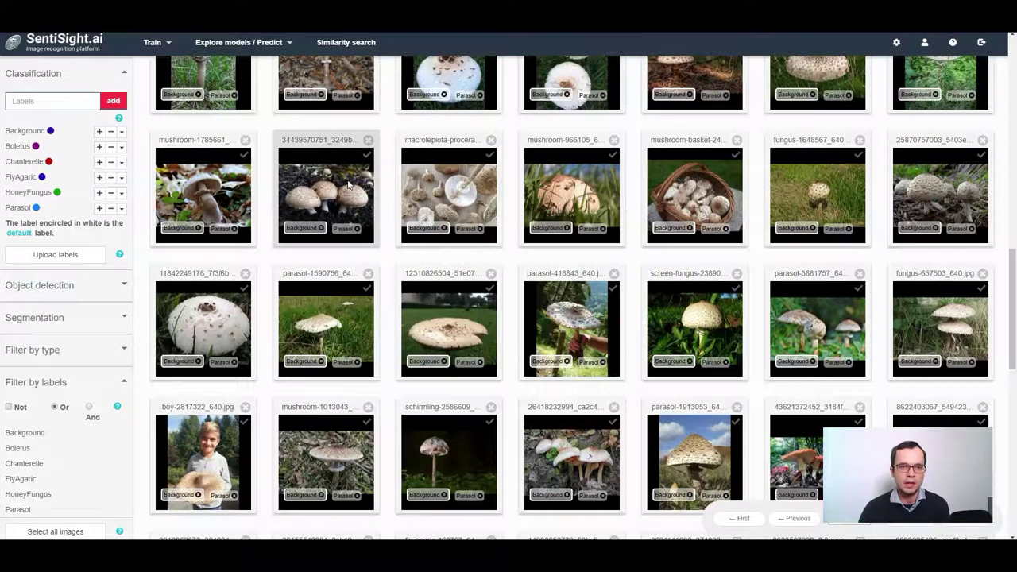
{"action": "left_click", "coordinate": [413, 235]}
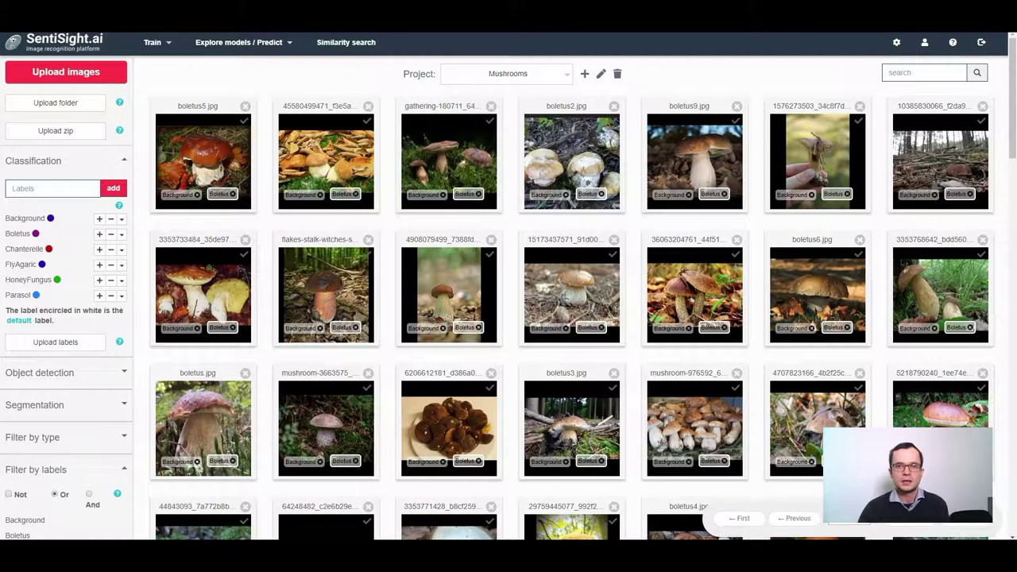
Train a single-label classification model named 'boletus' on 134 Background and 34 Boletus images.
{"action": "left_click", "coordinate": [152, 42]}
{"action": "left_click", "coordinate": [162, 62]}
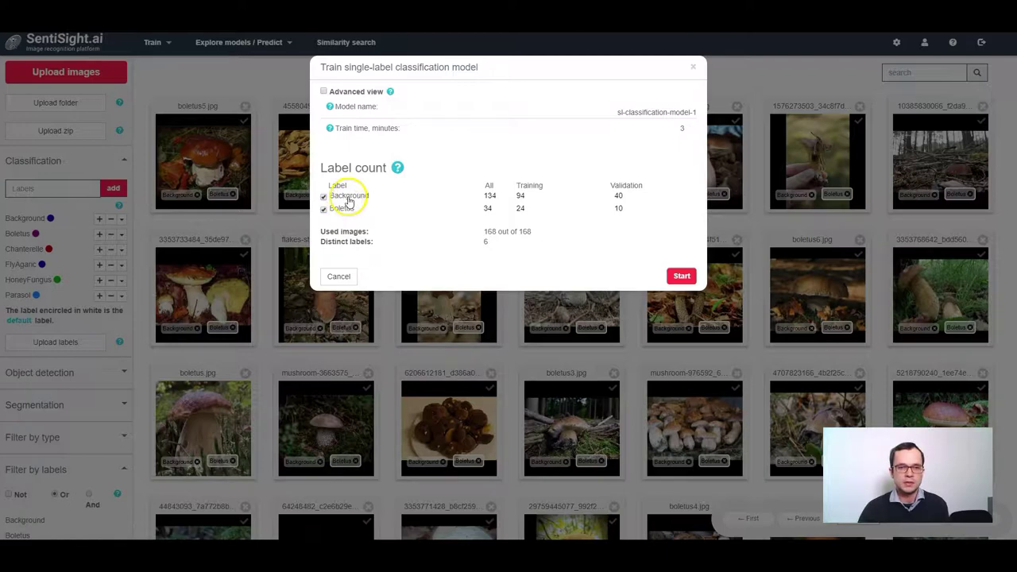
{"action": "left_click_drag", "start_coordinate": [613, 112], "coordinate": [756, 125]}
{"action": "type", "text": "bol"}
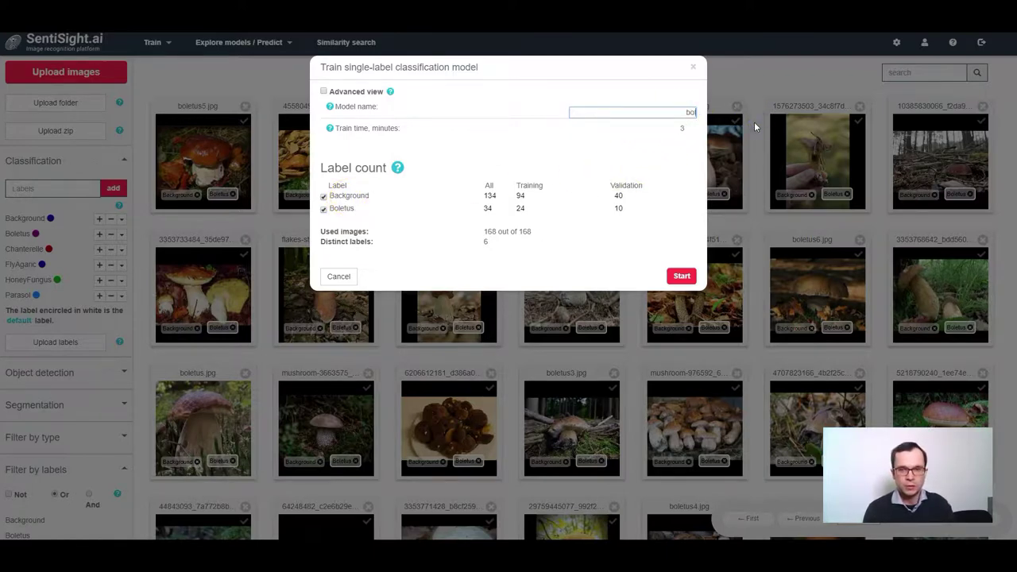
{"action": "type", "text": "etus"}
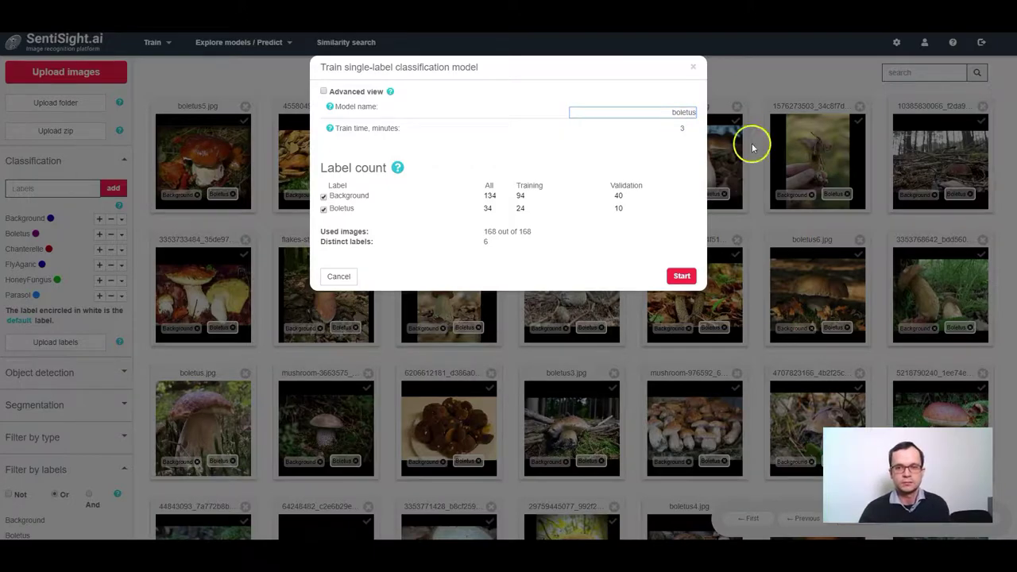
{"action": "left_click", "coordinate": [682, 276]}
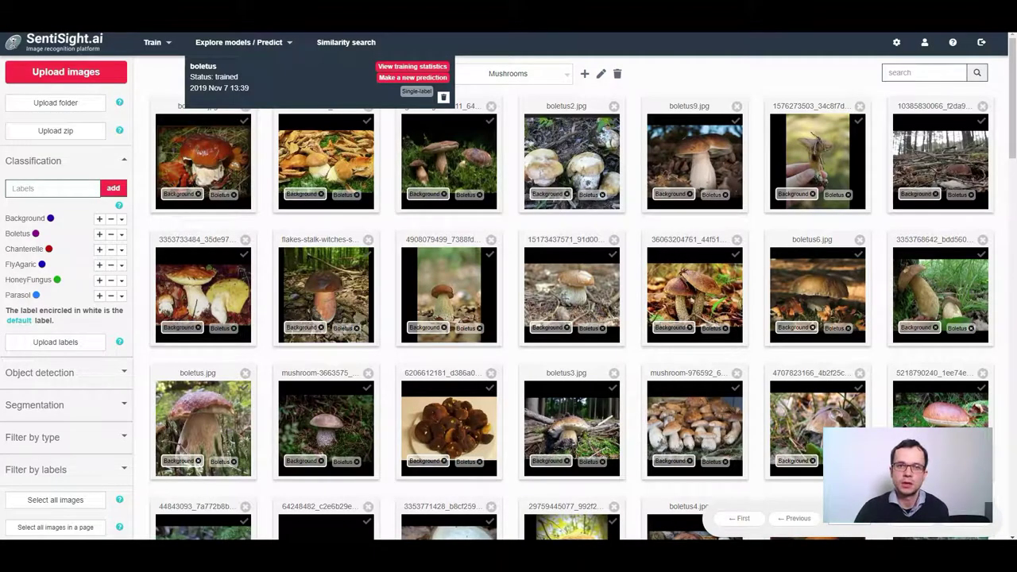
{"action": "left_click", "coordinate": [391, 69]}
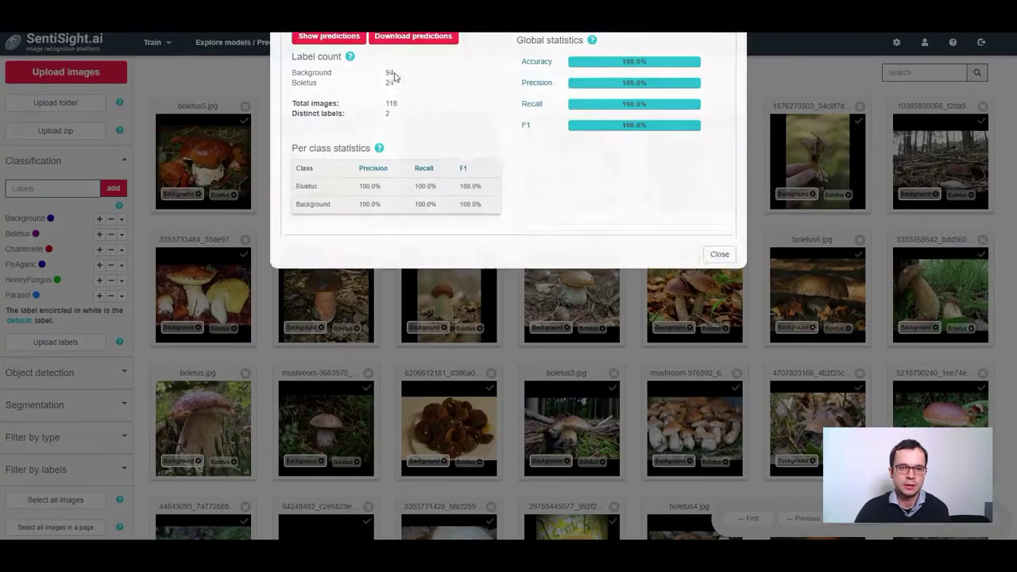
{"action": "left_click", "coordinate": [337, 165]}
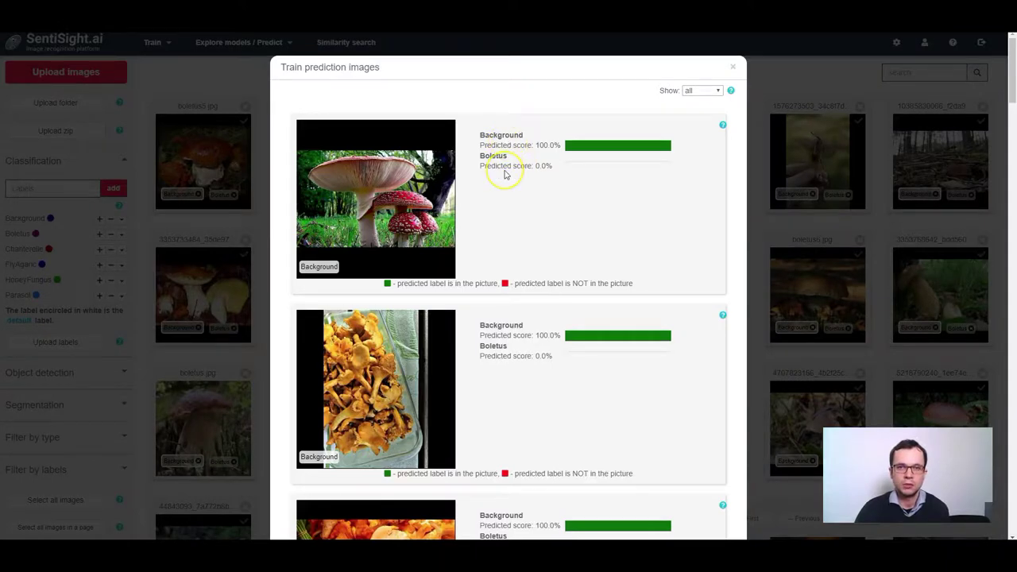
{"action": "key", "text": "Escape"}
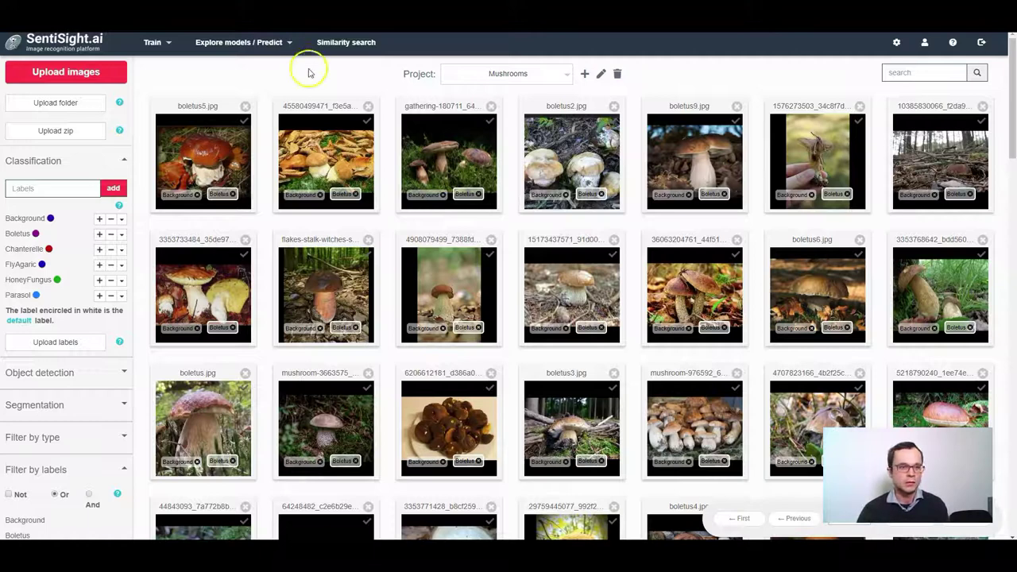
Restore Background as the default label across the images.
{"action": "left_click", "coordinate": [122, 220]}
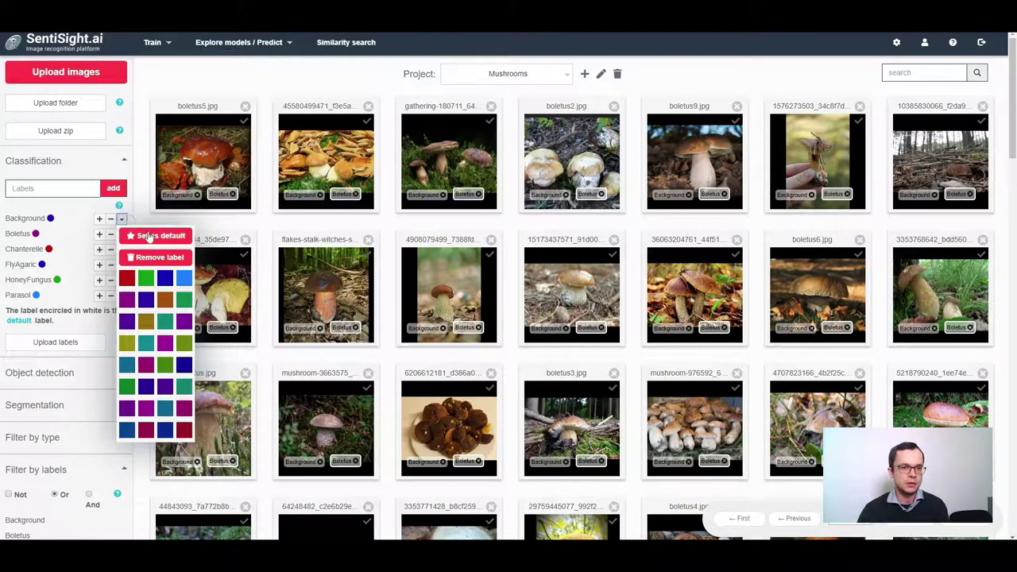
{"action": "left_click", "coordinate": [157, 237]}
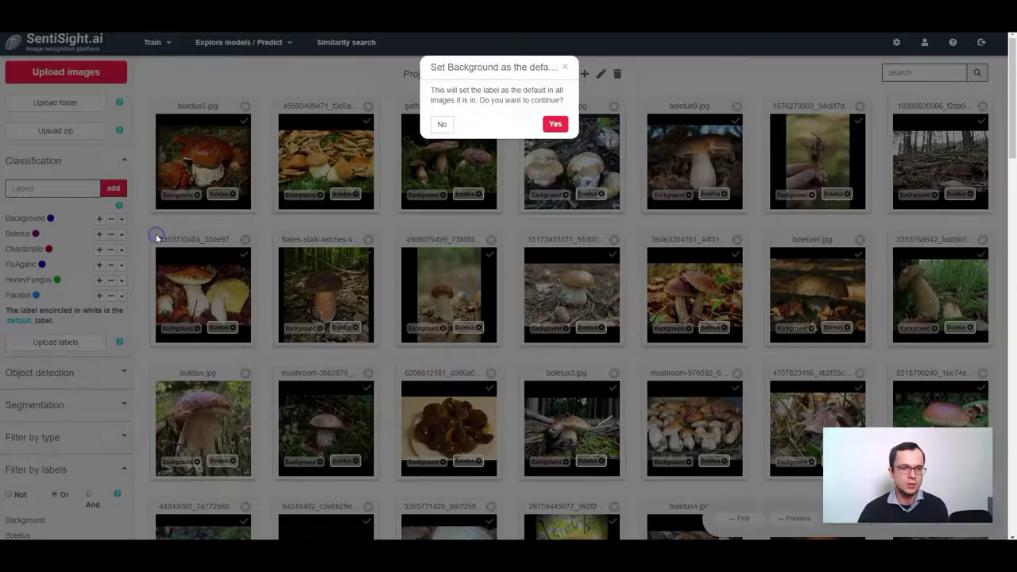
{"action": "left_click", "coordinate": [548, 124]}
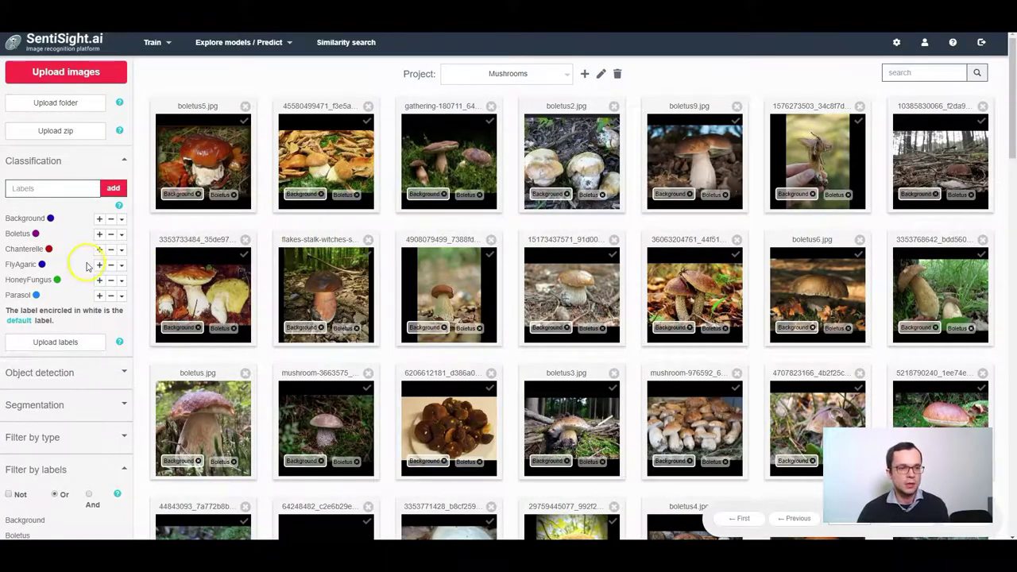
Make Chanterelle the default label on the images that carry it.
{"action": "left_click", "coordinate": [122, 252]}
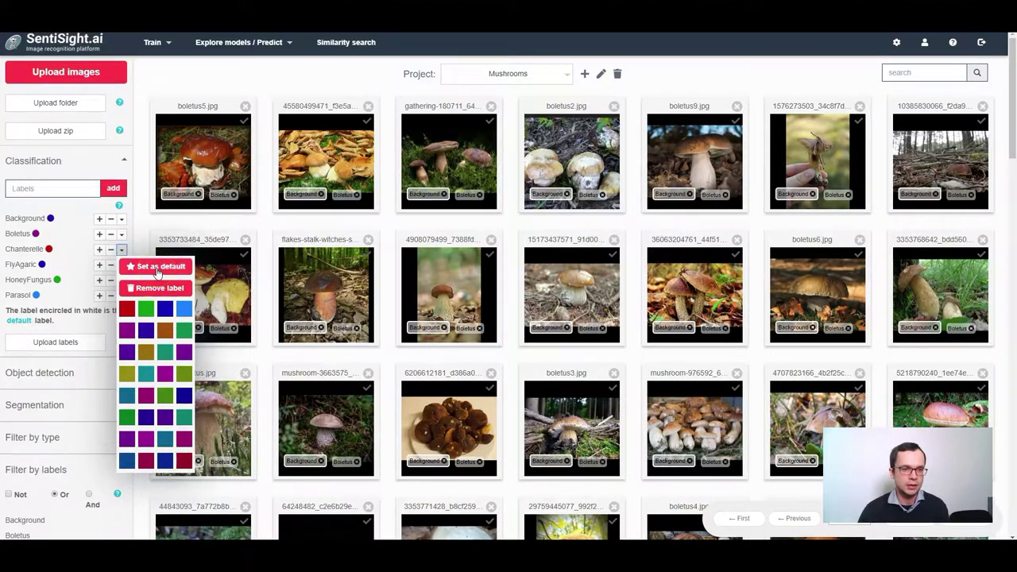
{"action": "left_click", "coordinate": [157, 268]}
{"action": "left_click", "coordinate": [550, 125]}
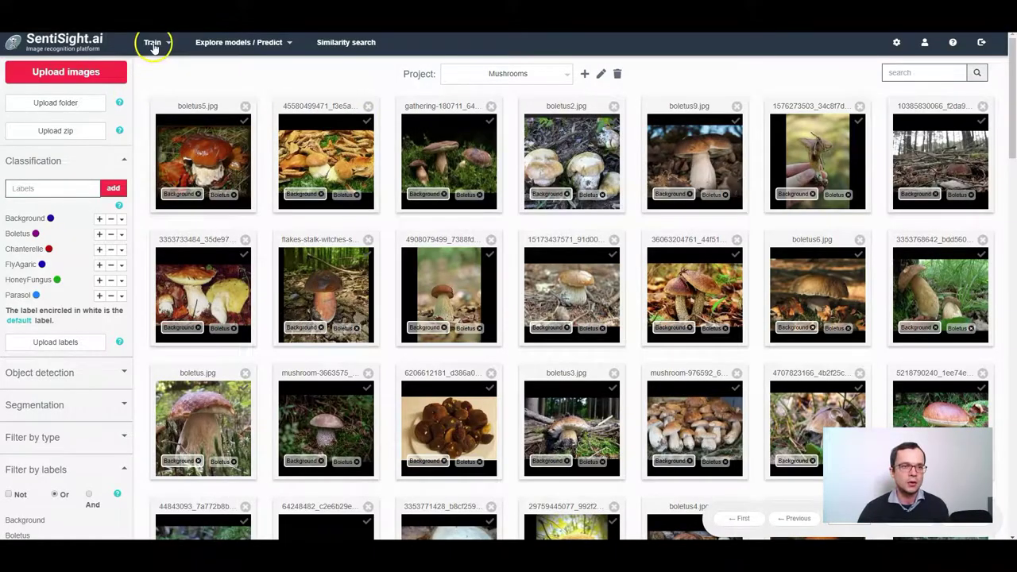
Start training a single-label model named 'chantarelle' on 132 Background and 36 Chanterelle images.
{"action": "left_click", "coordinate": [152, 42]}
{"action": "left_click", "coordinate": [163, 64]}
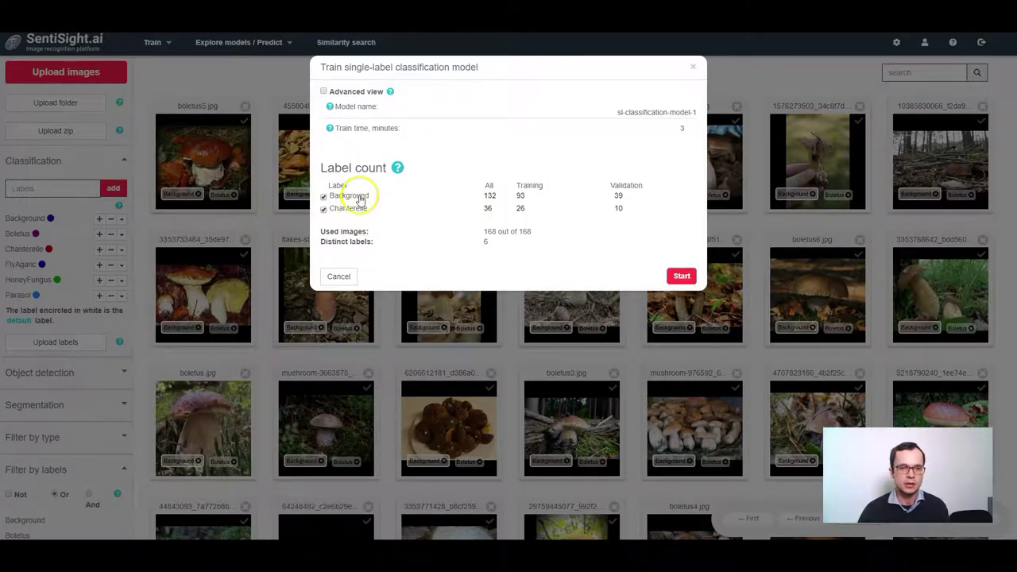
{"action": "left_click_drag", "start_coordinate": [618, 112], "coordinate": [713, 112]}
{"action": "type", "text": "chantarel"}
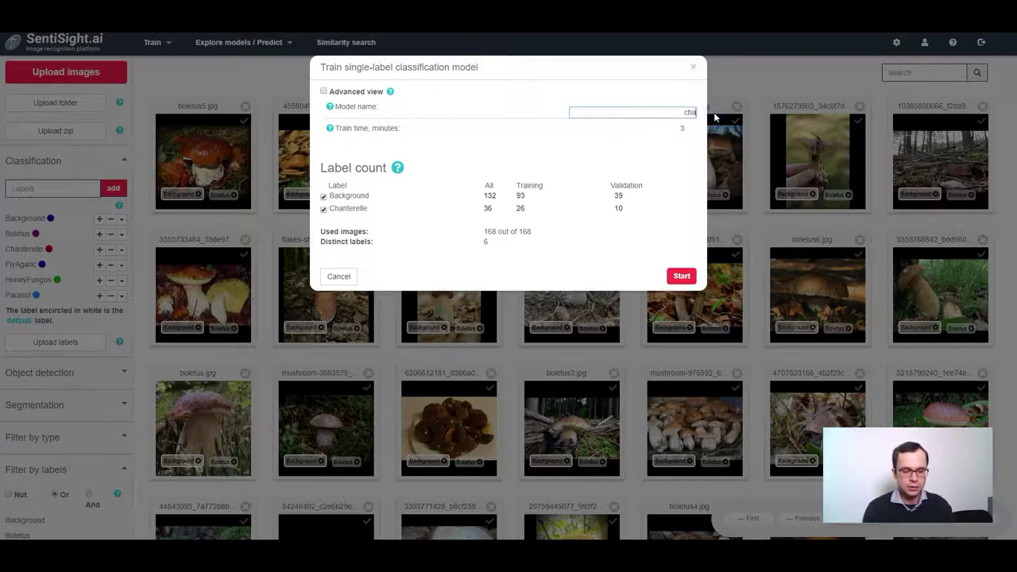
{"action": "type", "text": "le"}
{"action": "left_click", "coordinate": [681, 276]}
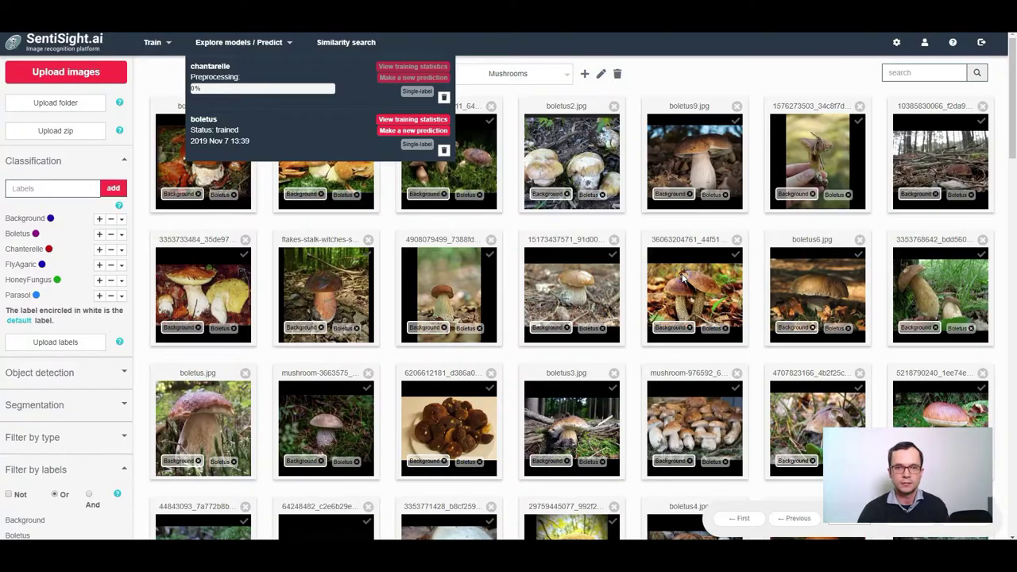